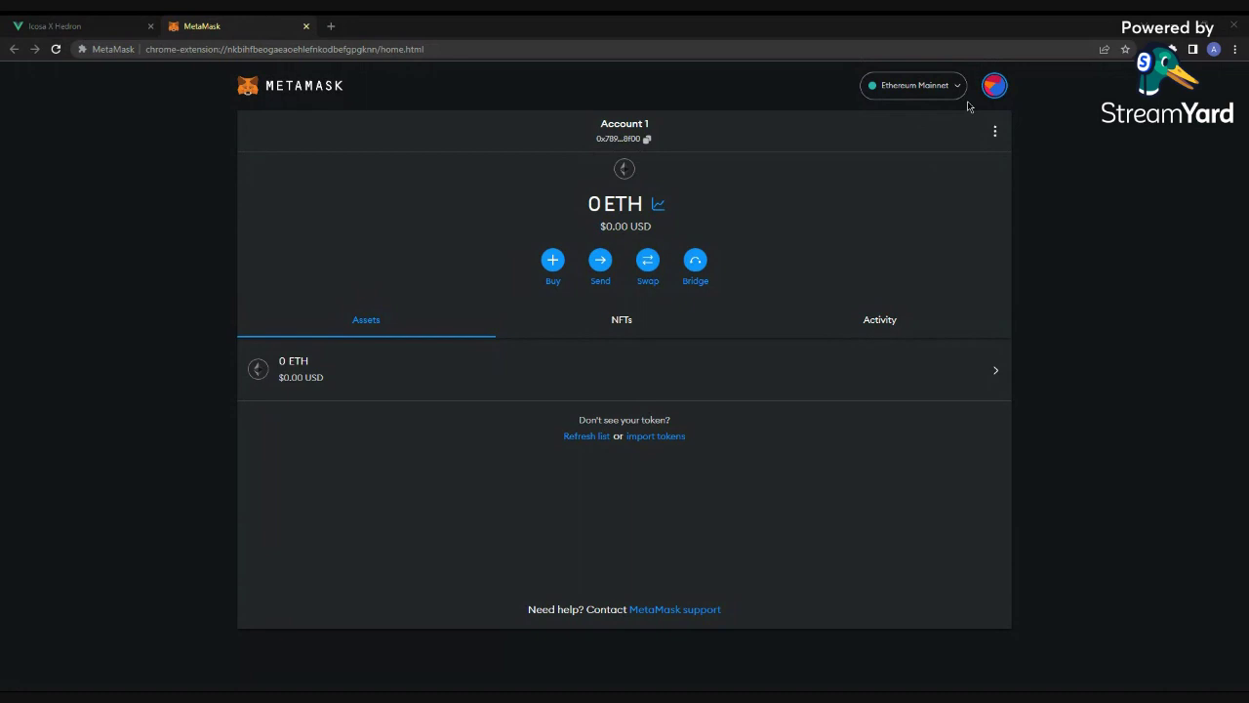
Start connecting a hardware wallet, choose Ledger as its type, and pair the Nano S Plus device
click(993, 87)
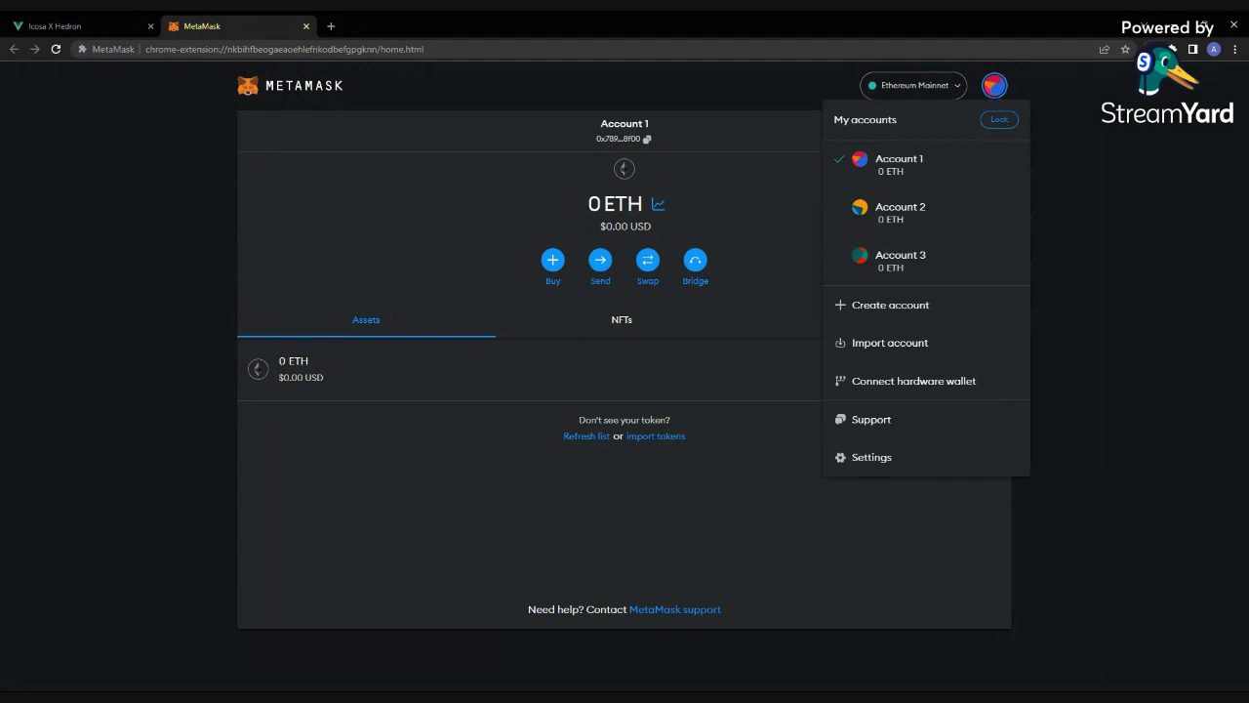
click(1171, 48)
click(1132, 86)
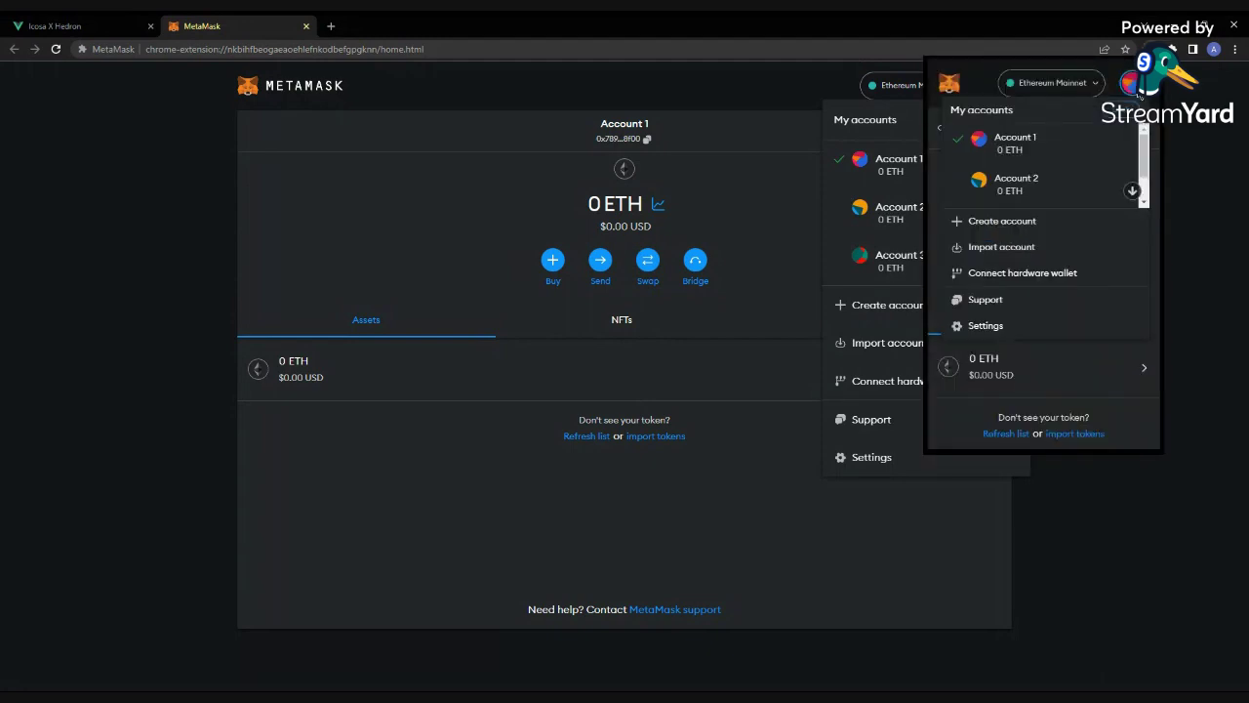
click(1101, 275)
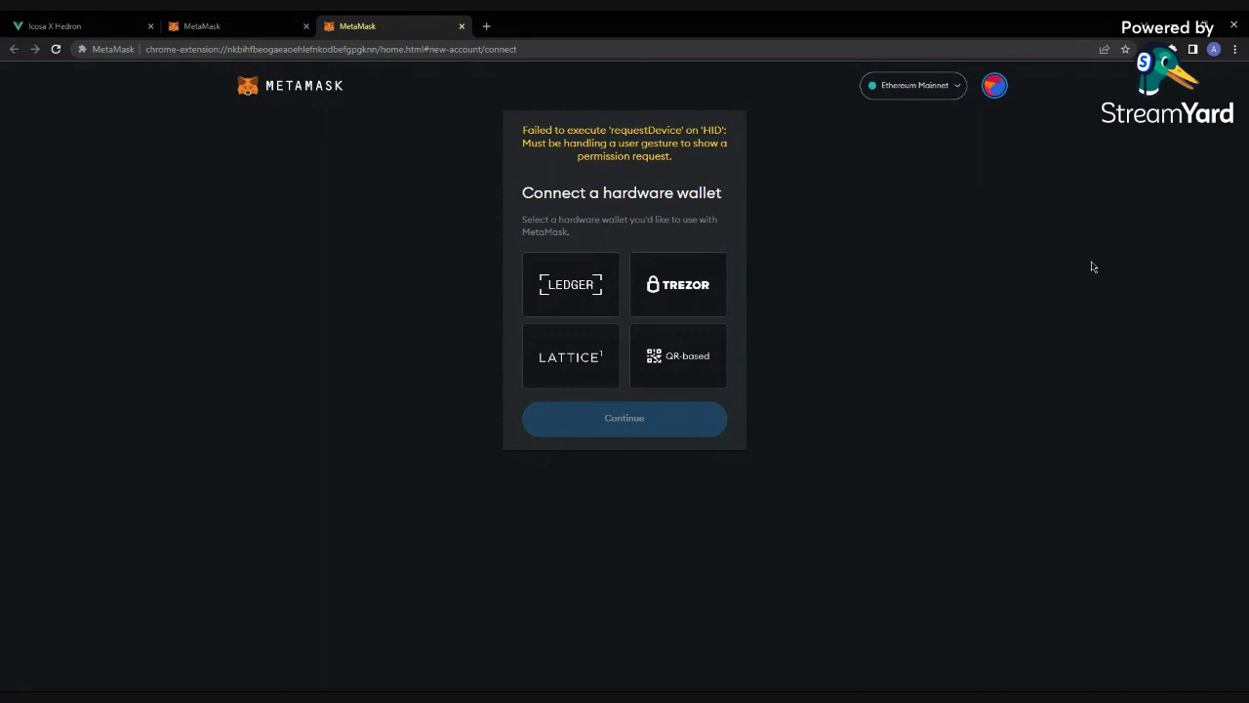
click(589, 304)
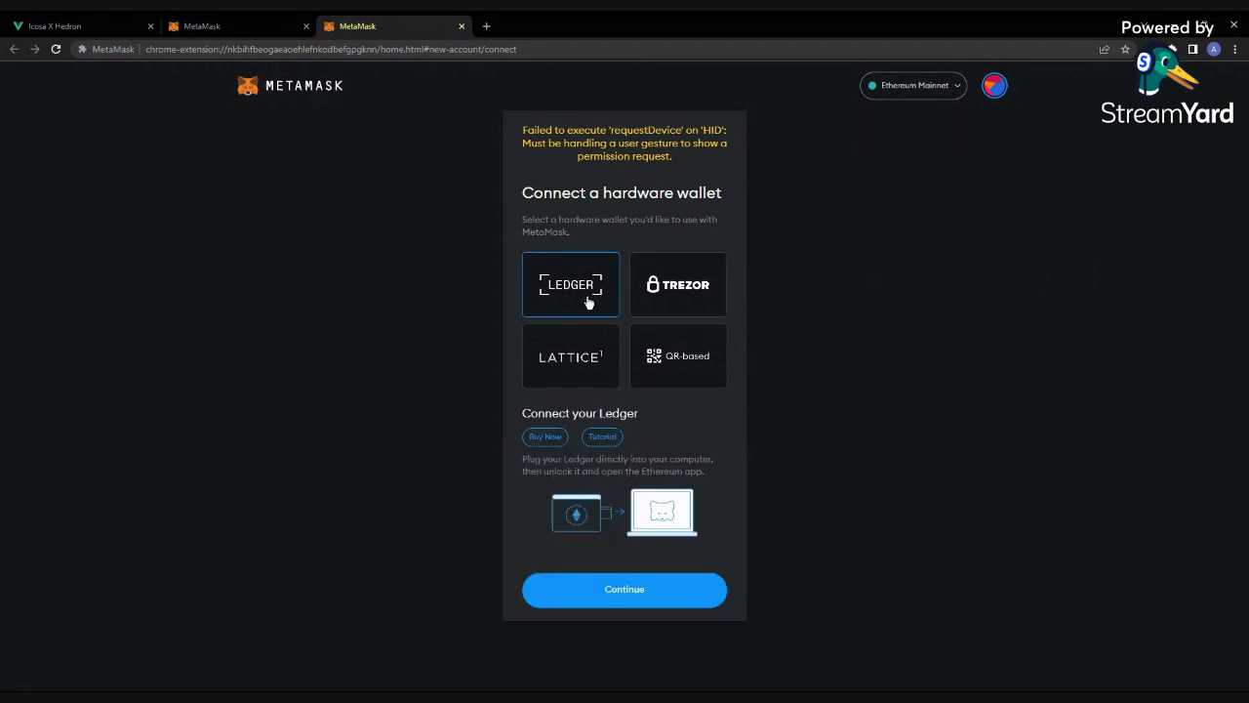
click(680, 591)
click(1009, 105)
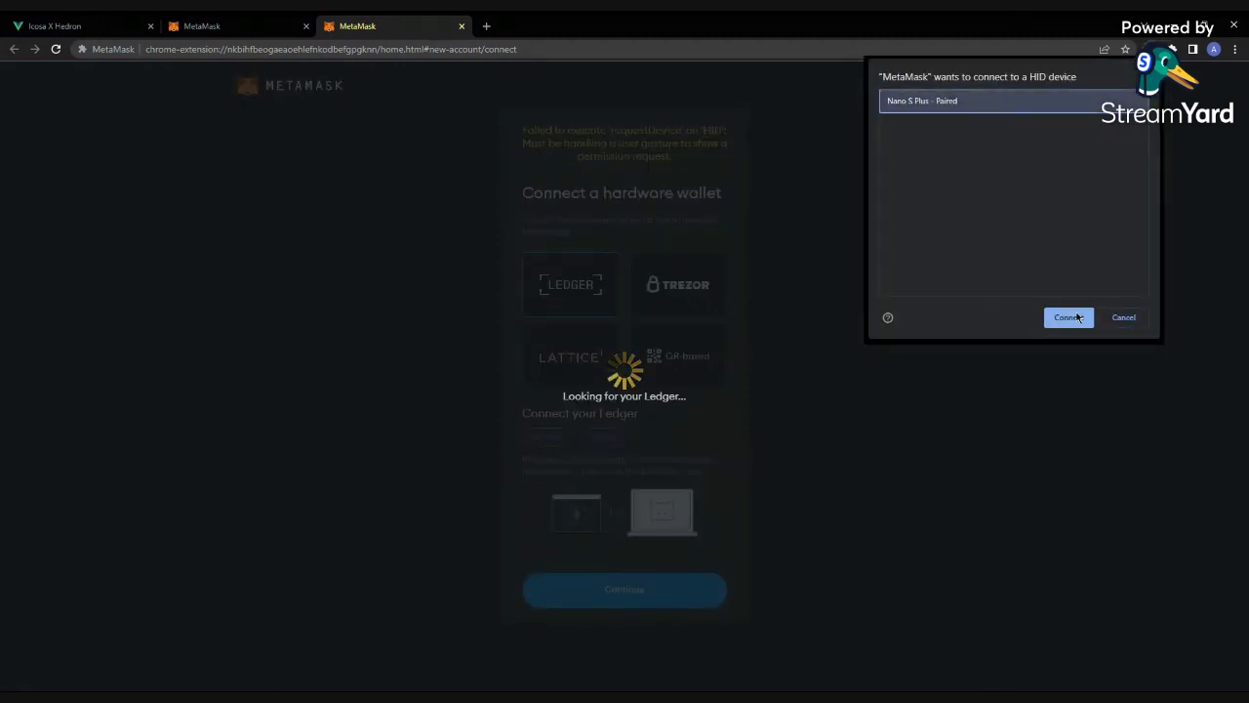
click(1077, 319)
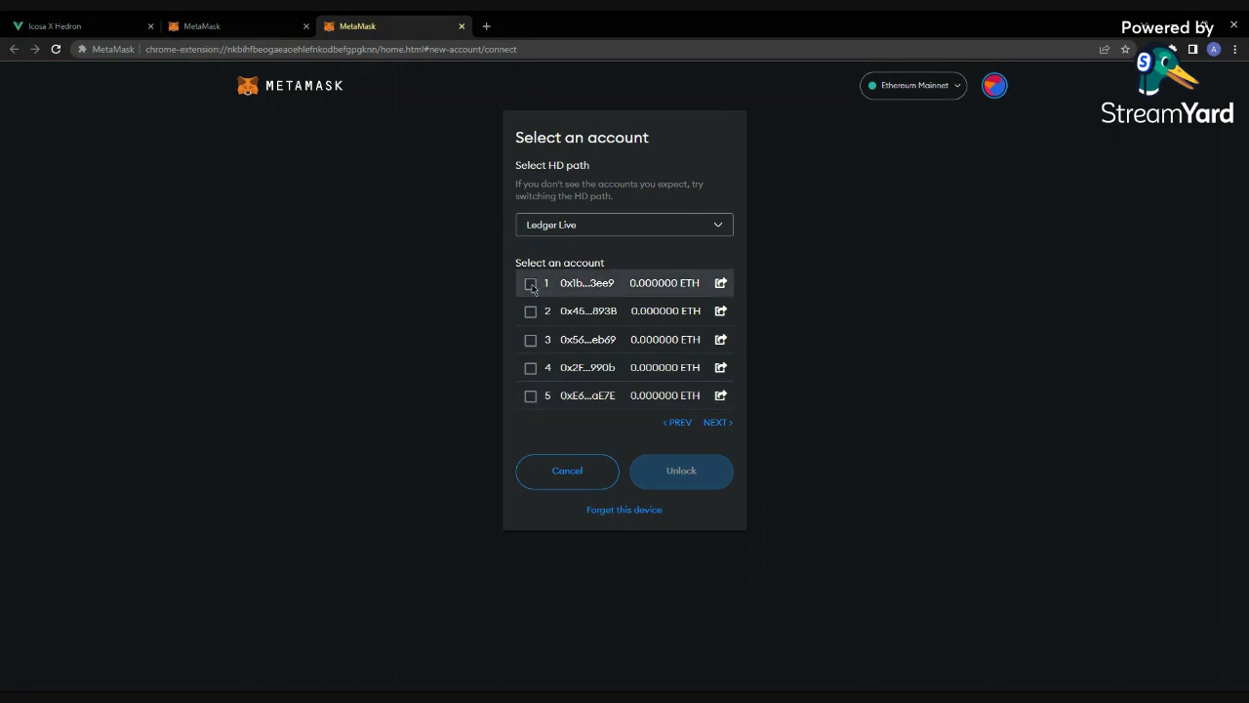
Select Ledger accounts 1 to 5 and load the following page of accounts by reconnecting the Nano S Plus
click(530, 283)
click(530, 311)
click(530, 339)
click(530, 368)
click(529, 395)
click(720, 422)
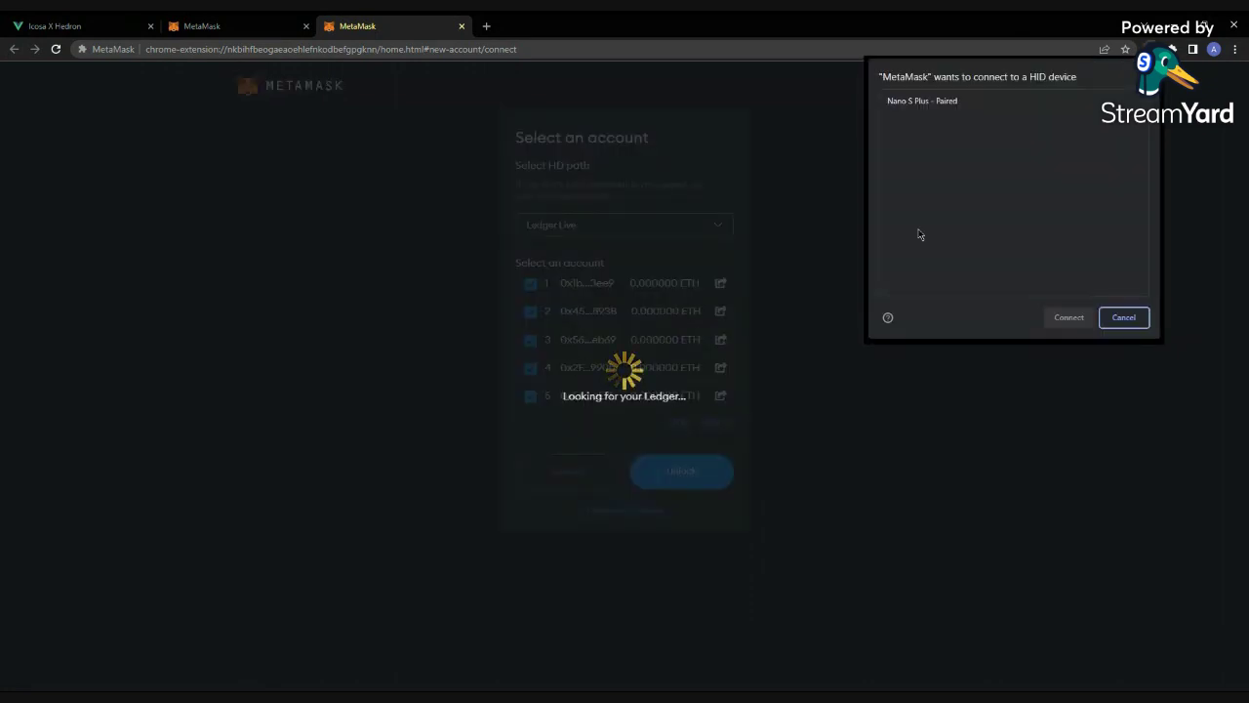
click(948, 103)
click(1068, 317)
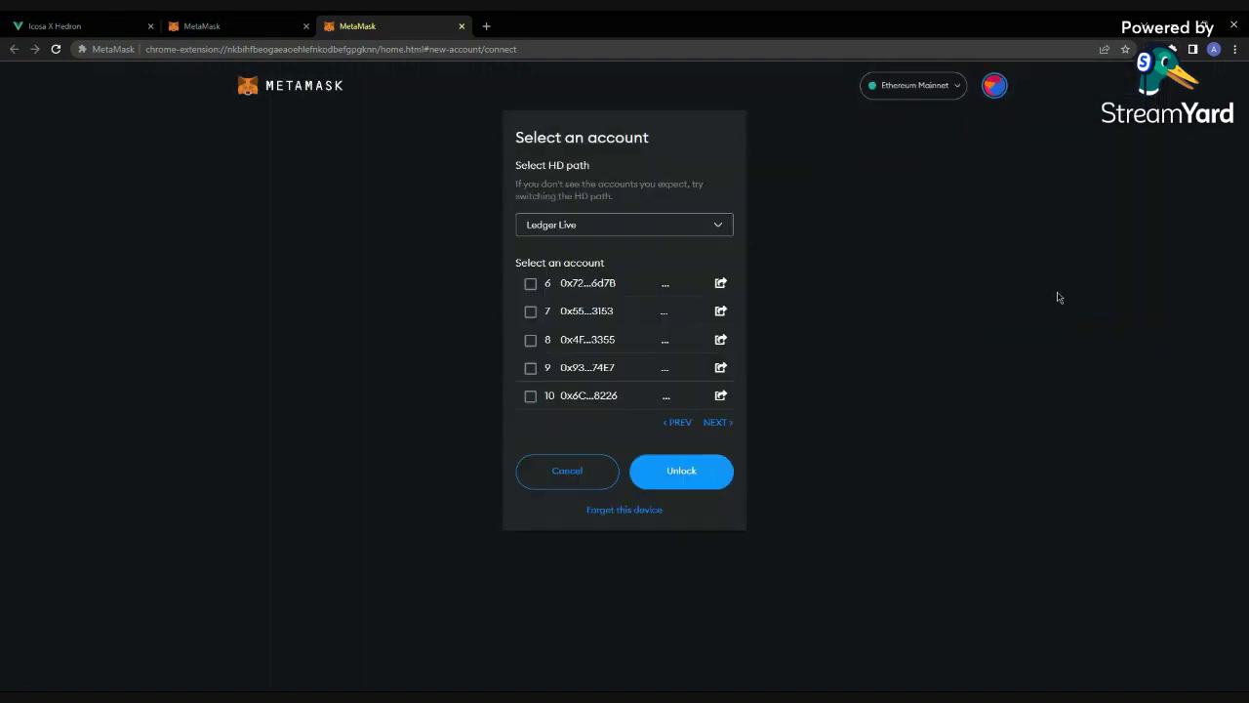
Add Ledger accounts 6 to 10 to the selection and unlock all the selected accounts
click(530, 283)
click(530, 311)
click(530, 340)
click(529, 368)
click(530, 396)
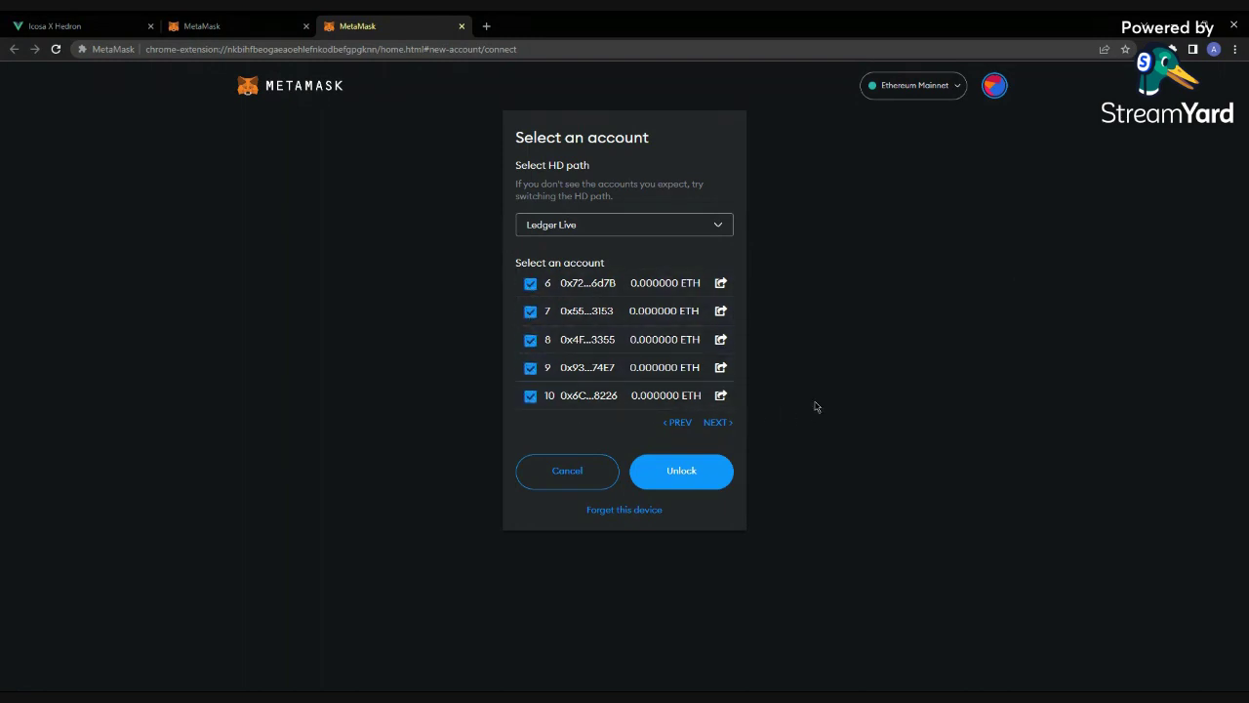
click(708, 474)
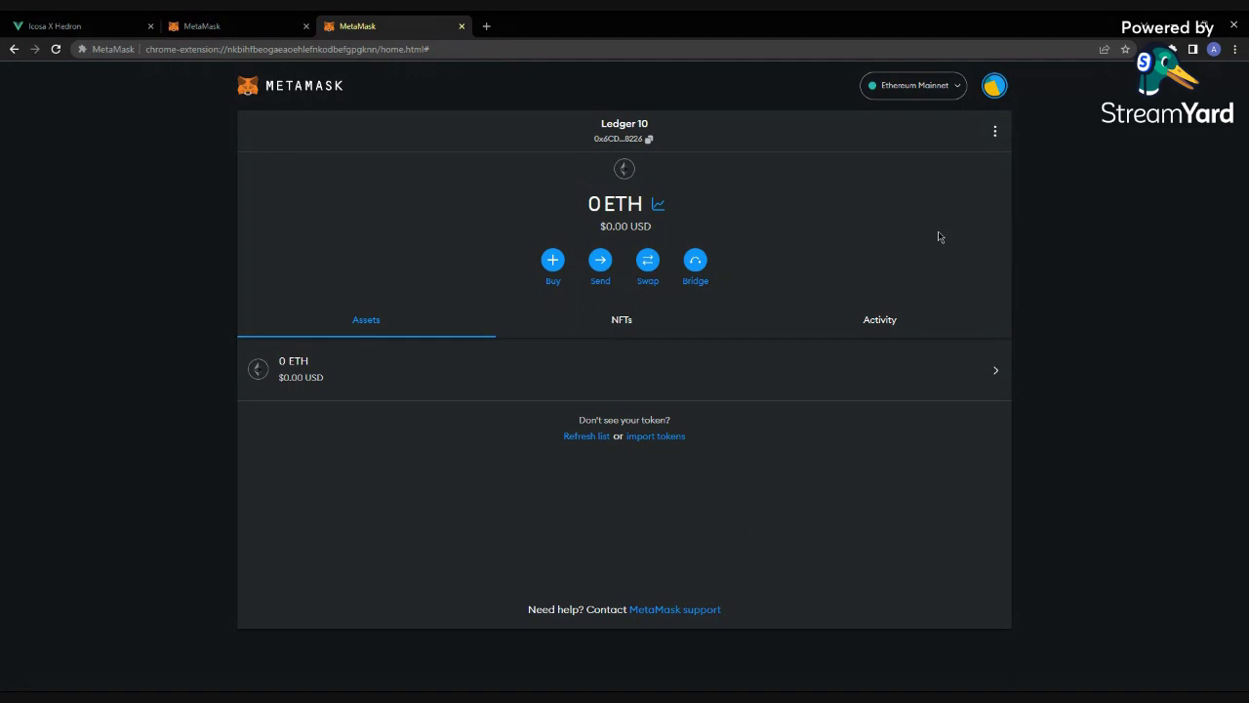
Switch the active wallet account to Account 1, Account 2 and Account 3 in turn
click(993, 88)
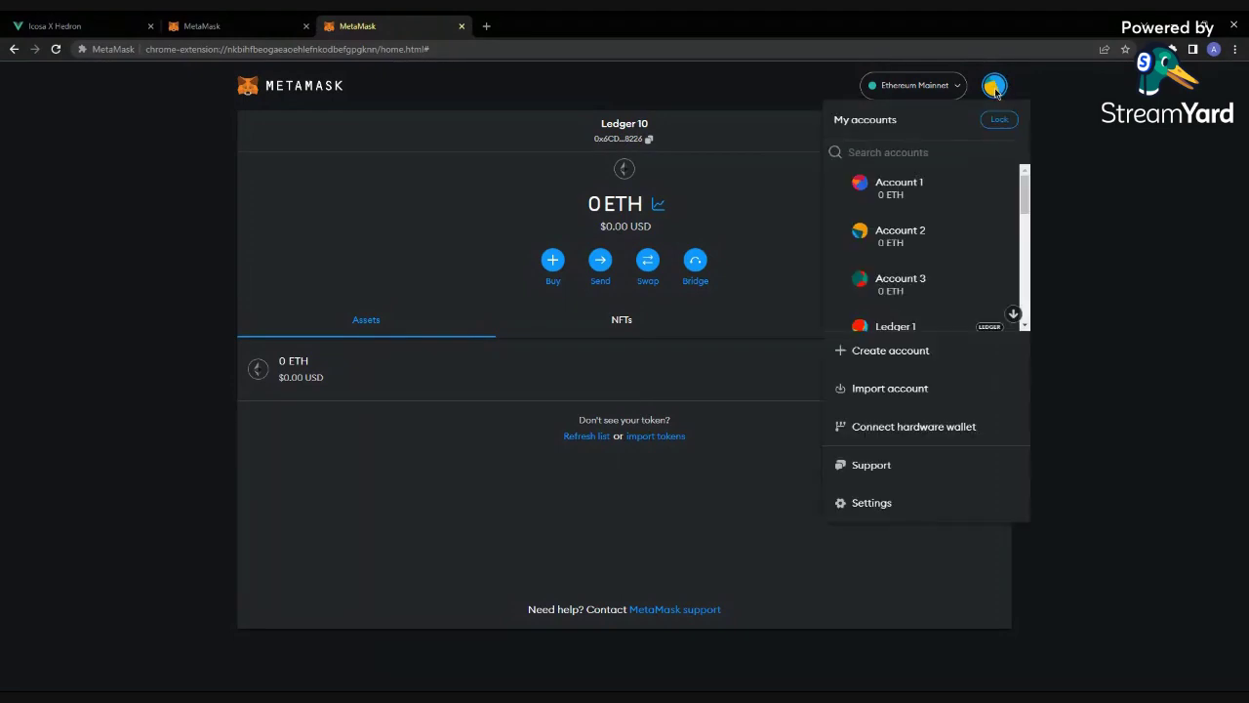
click(951, 195)
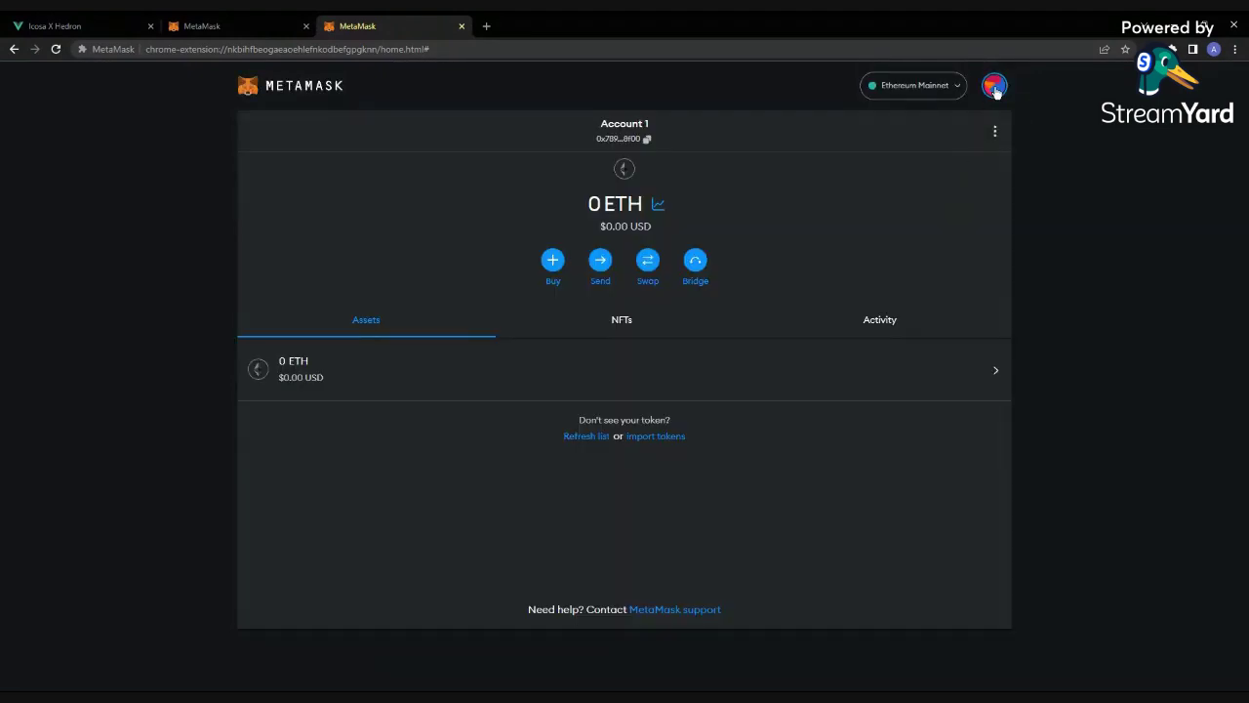
click(994, 87)
click(948, 230)
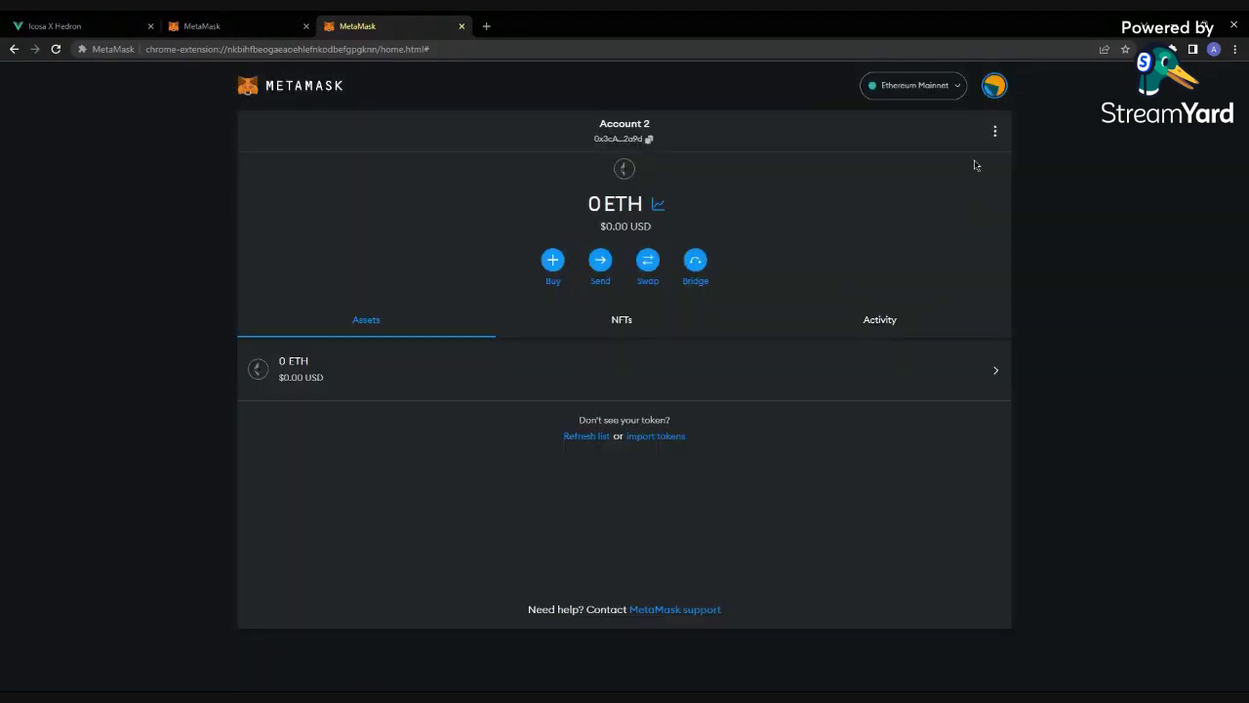
click(993, 87)
click(971, 277)
Look through the Ledger accounts in the account list and make Account 1 active again
click(994, 87)
scroll(936, 229, down, 5)
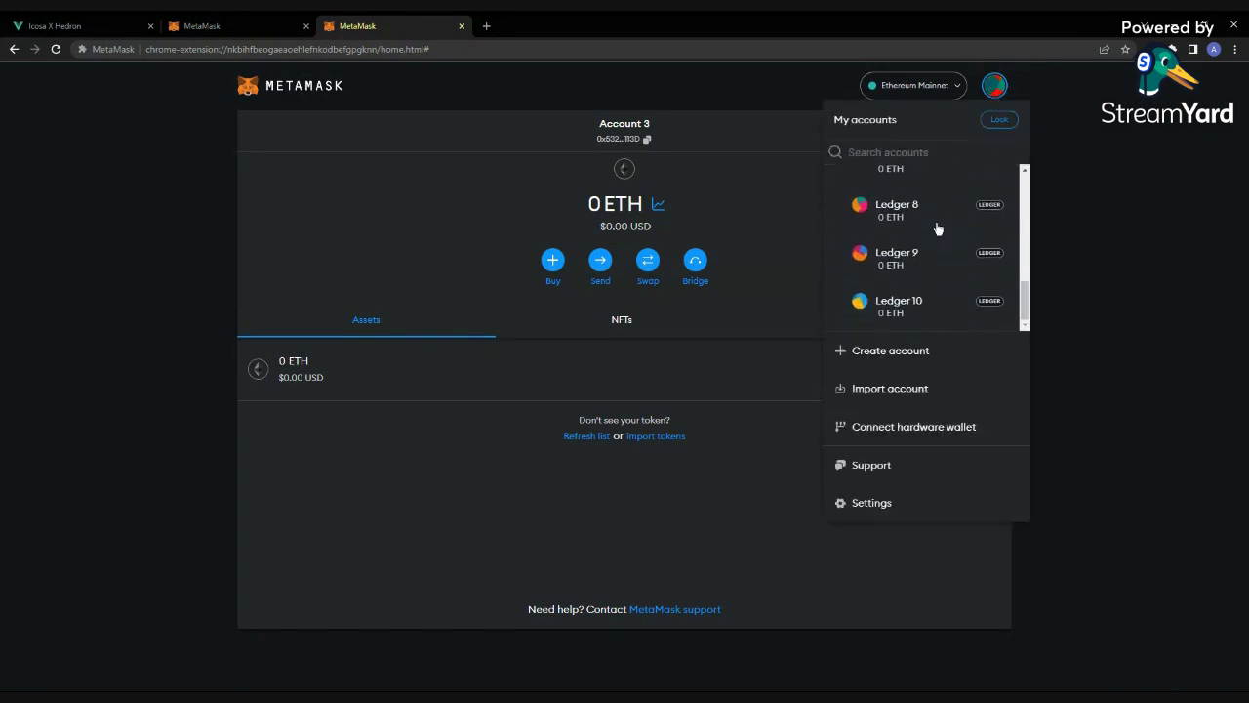
scroll(937, 228, up, 5)
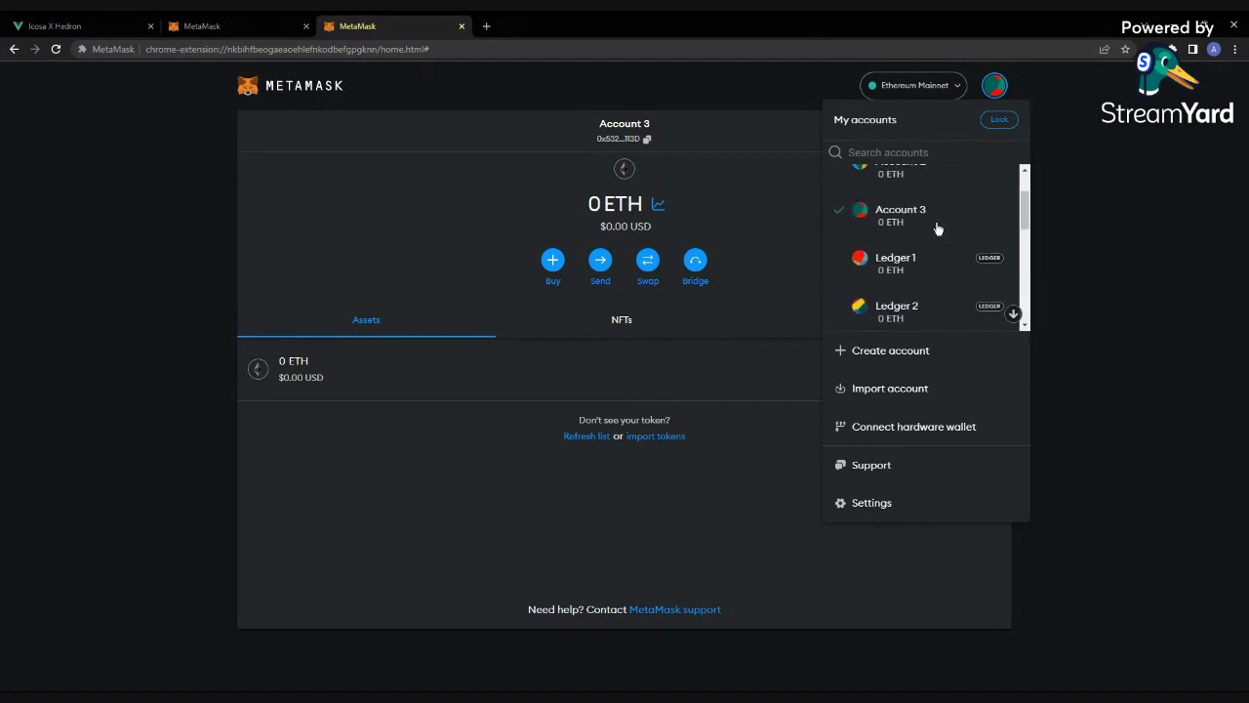
click(932, 195)
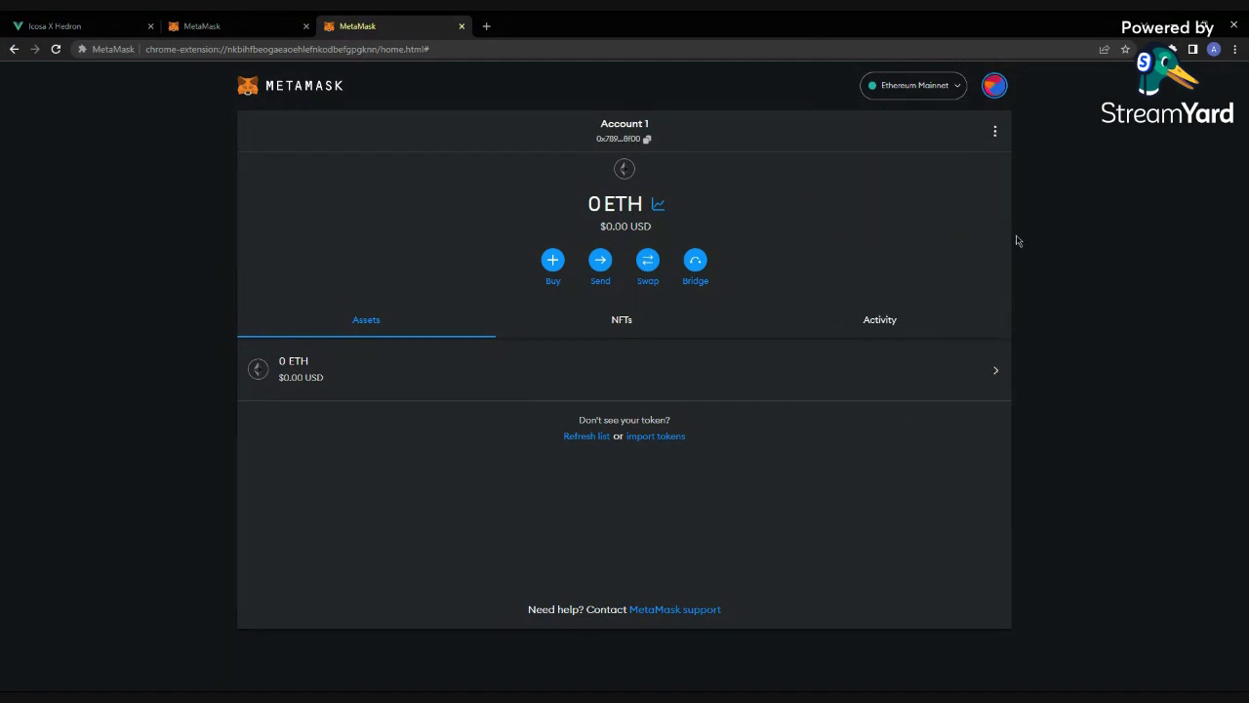
Go to the Icosa staking page and switch the active MetaMask account to Ledger 1
click(94, 26)
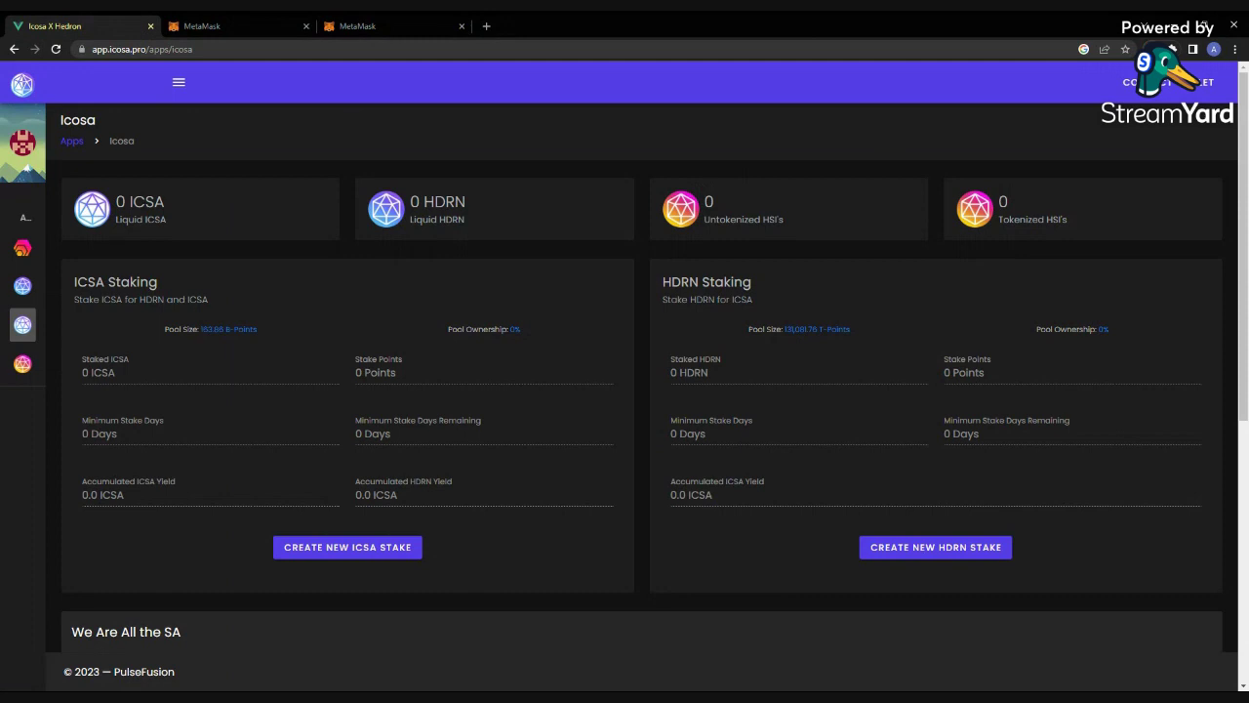
click(1170, 48)
click(1130, 83)
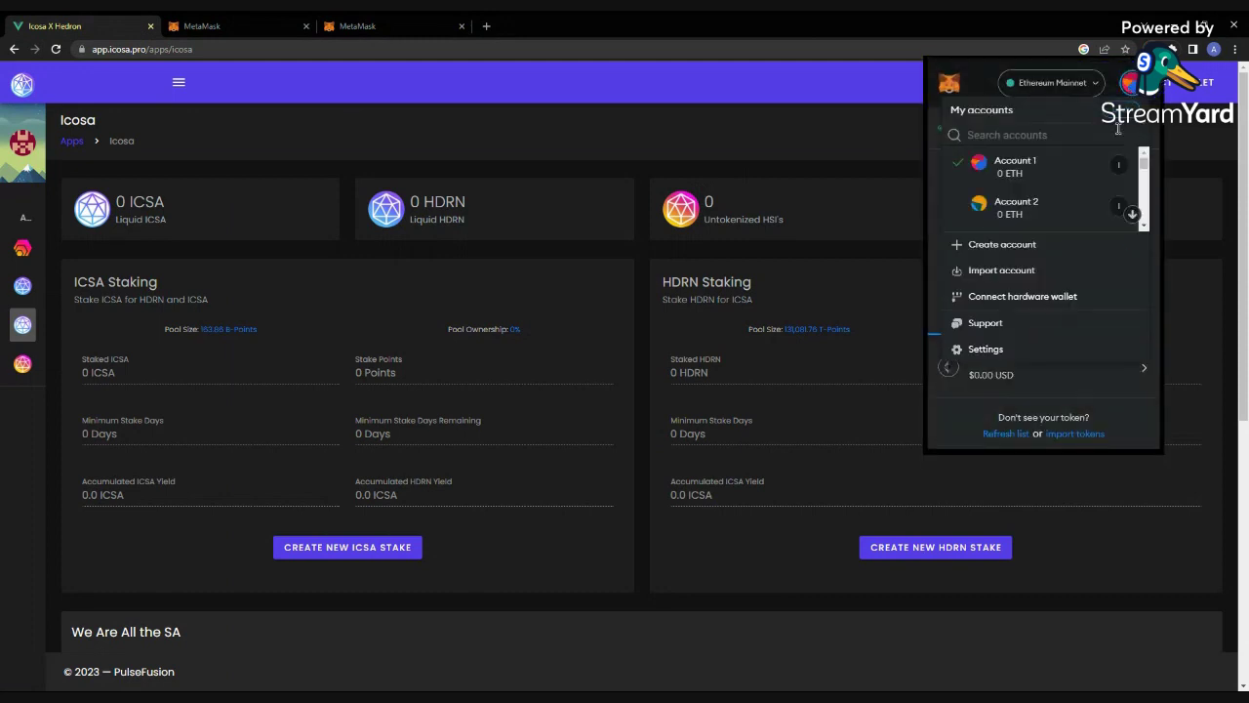
scroll(1065, 179, down, 3)
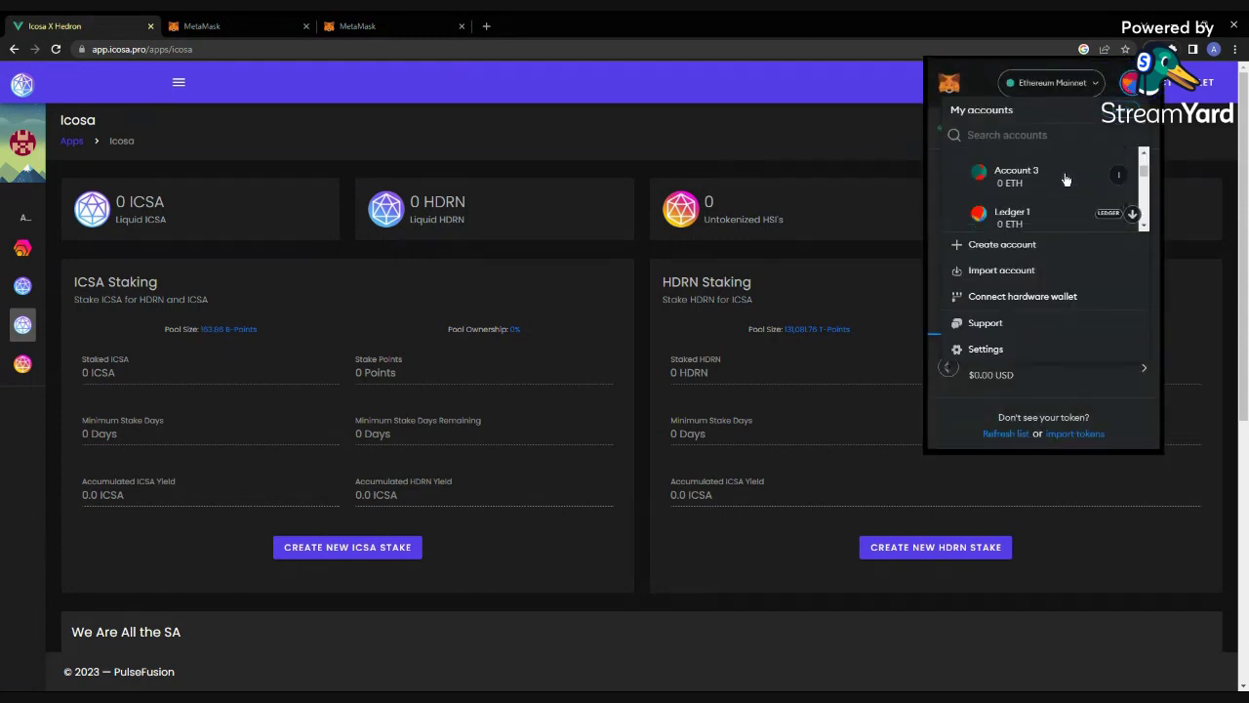
scroll(1064, 173, up, 2)
scroll(1064, 170, down, 1)
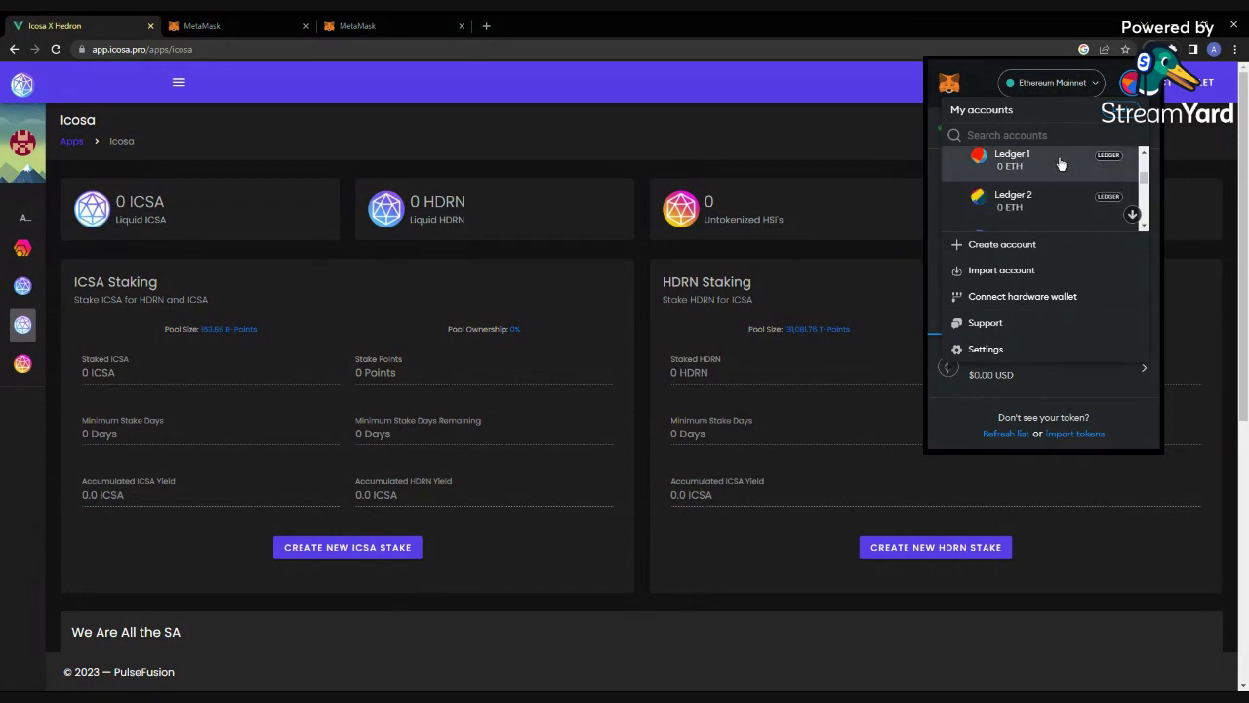
click(1064, 162)
click(881, 268)
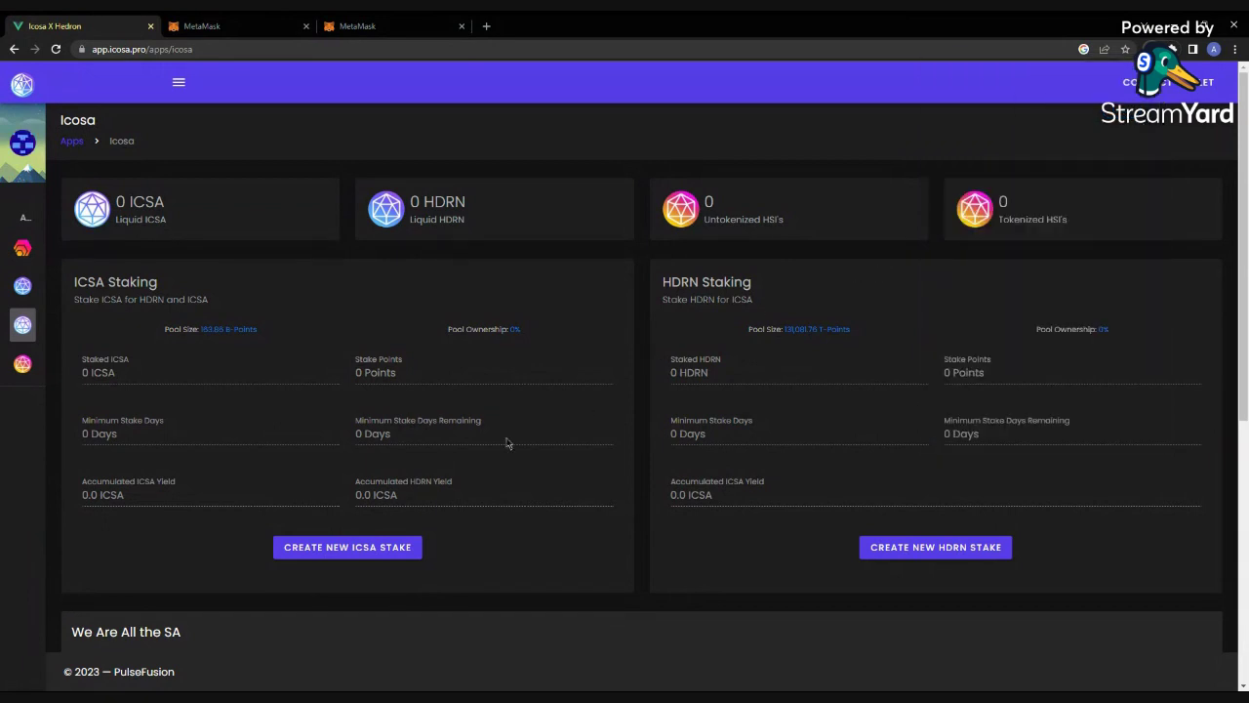
Start a new ICSA stake from Ledger 1 with the maximum ICSA amount and cancel it
click(386, 547)
click(711, 322)
click(662, 504)
Switch the active MetaMask account from Ledger 1 to Ledger 2 for the Icosa page
click(1171, 49)
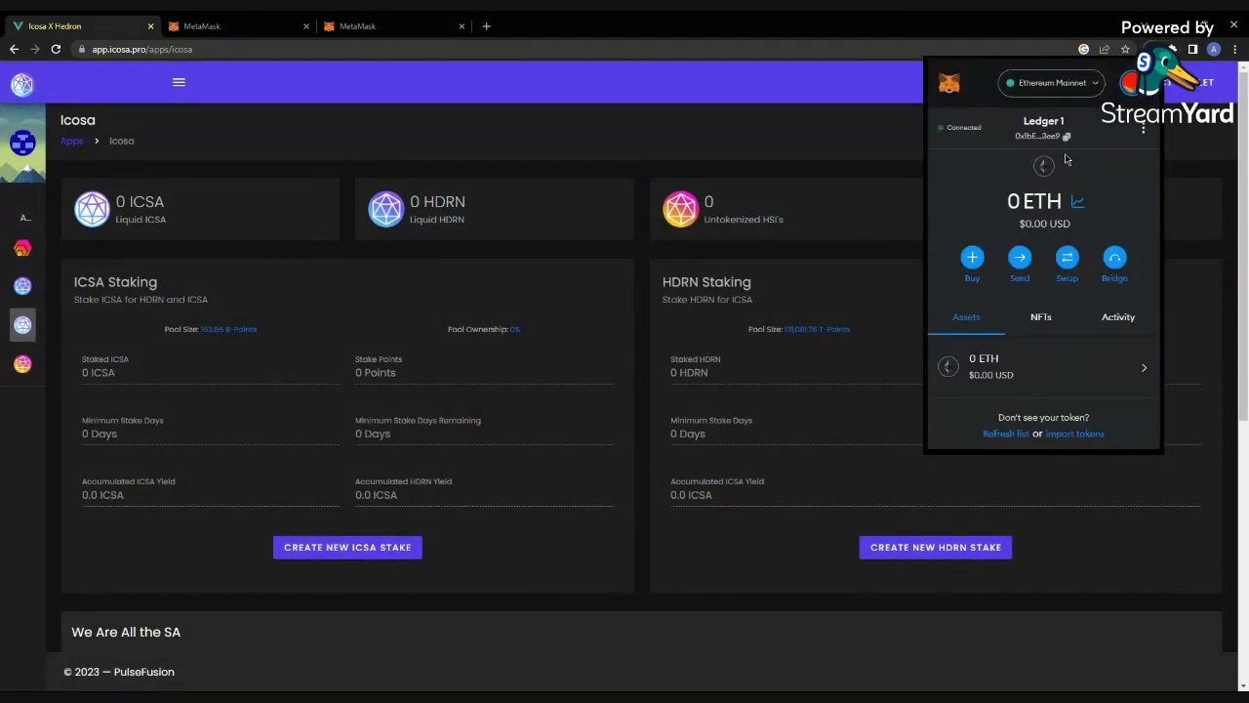
click(1129, 85)
scroll(1115, 161, down, 3)
click(1033, 193)
click(1026, 192)
click(715, 357)
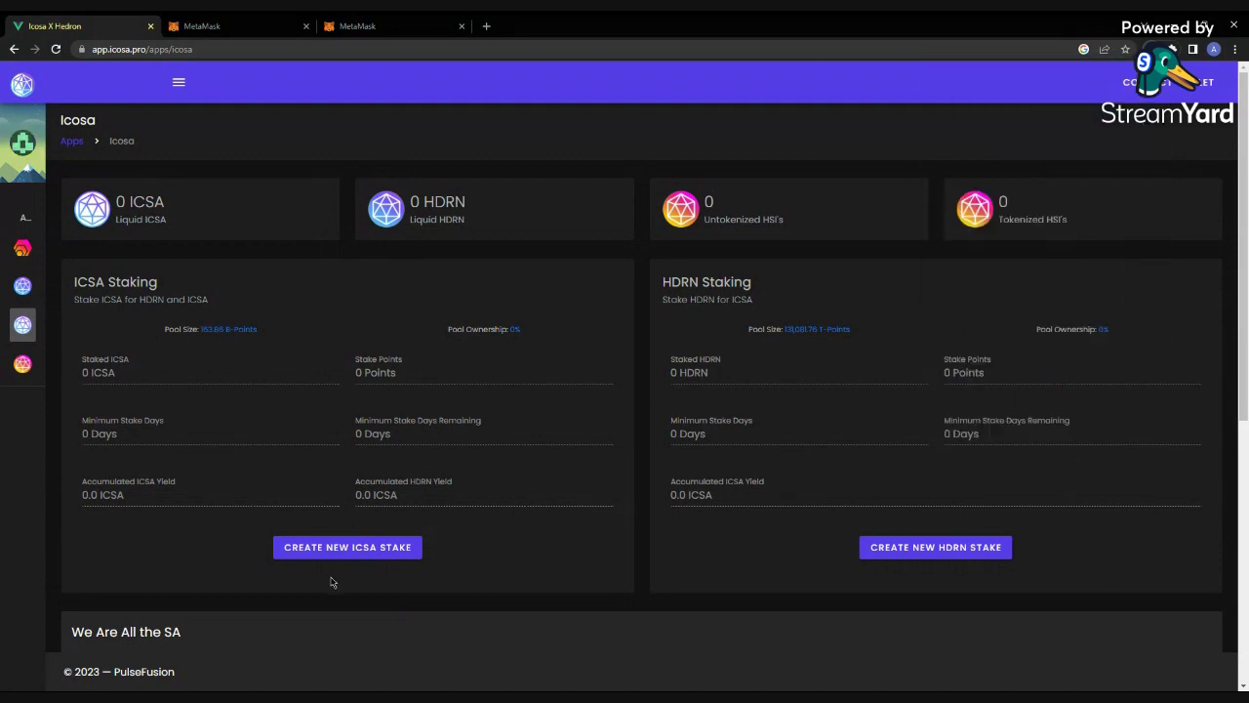
Start a new ICSA stake from Ledger 2 with the maximum ICSA amount and cancel it
click(348, 552)
click(728, 318)
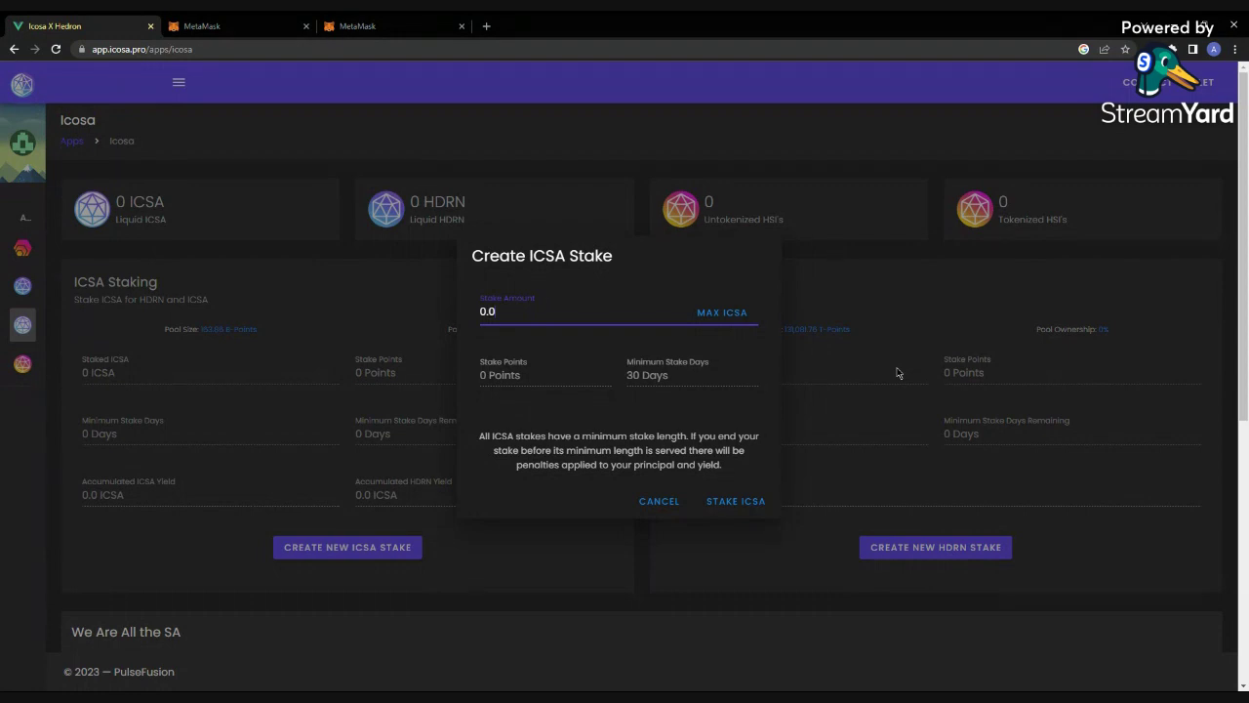
click(660, 501)
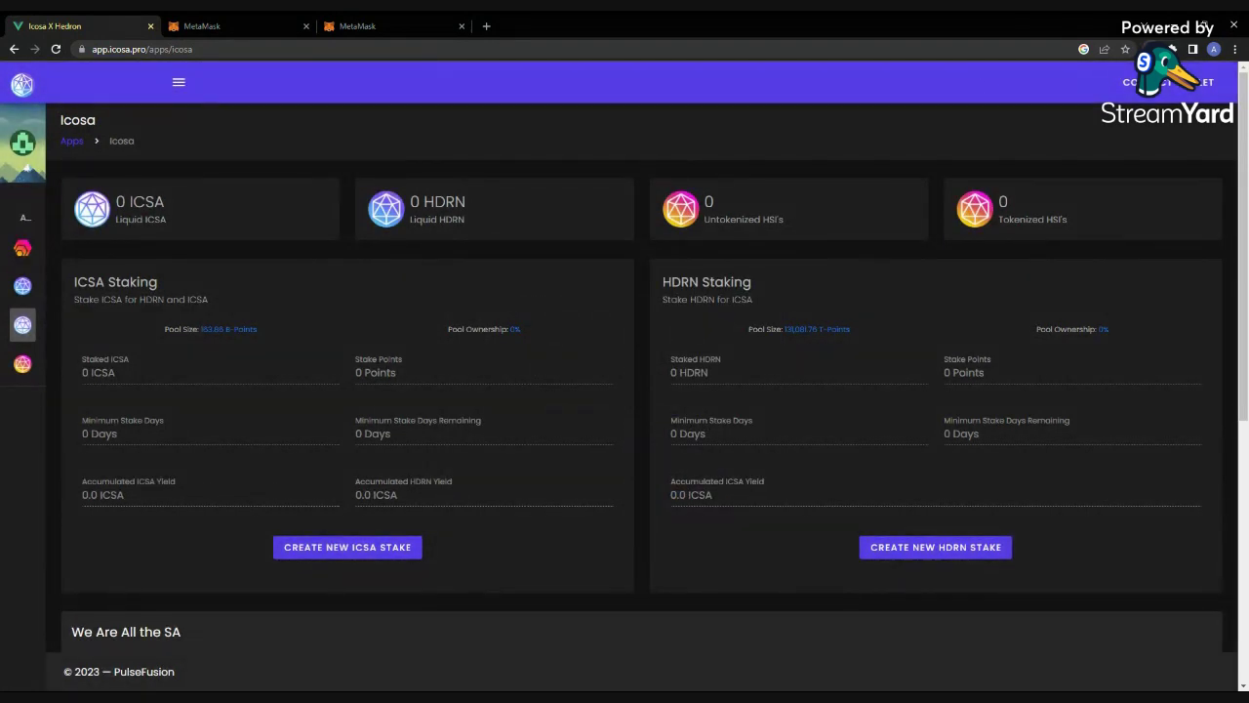
Switch the MetaMask network to V3 Testnet while on the Icosa page
click(1171, 49)
click(1073, 84)
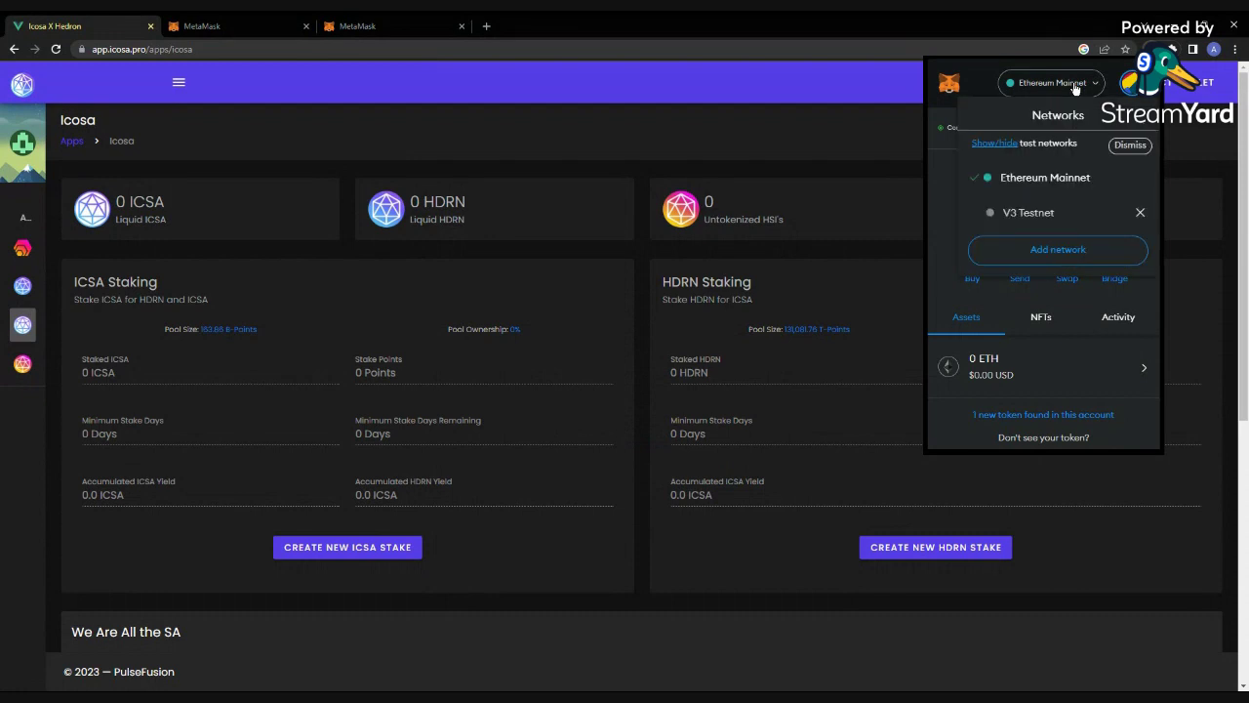
click(1044, 216)
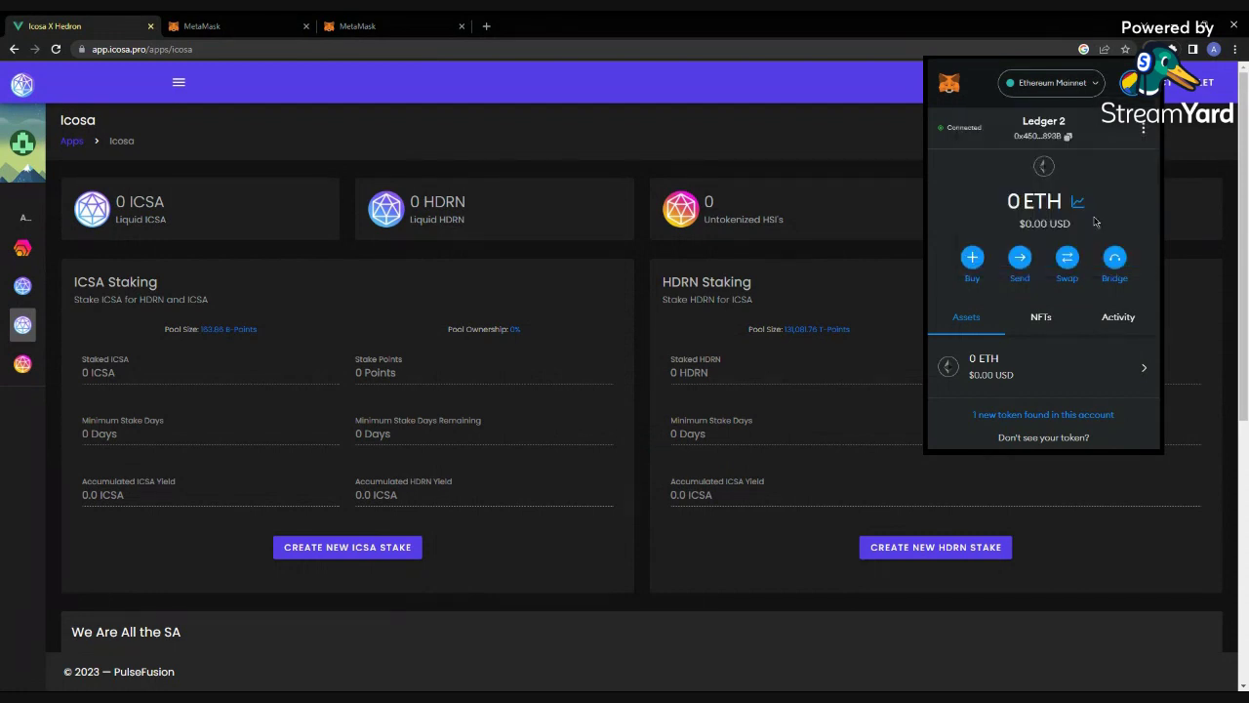
Make Account 1 and then Account 2 the active wallet account on the V3 Testnet
click(1132, 83)
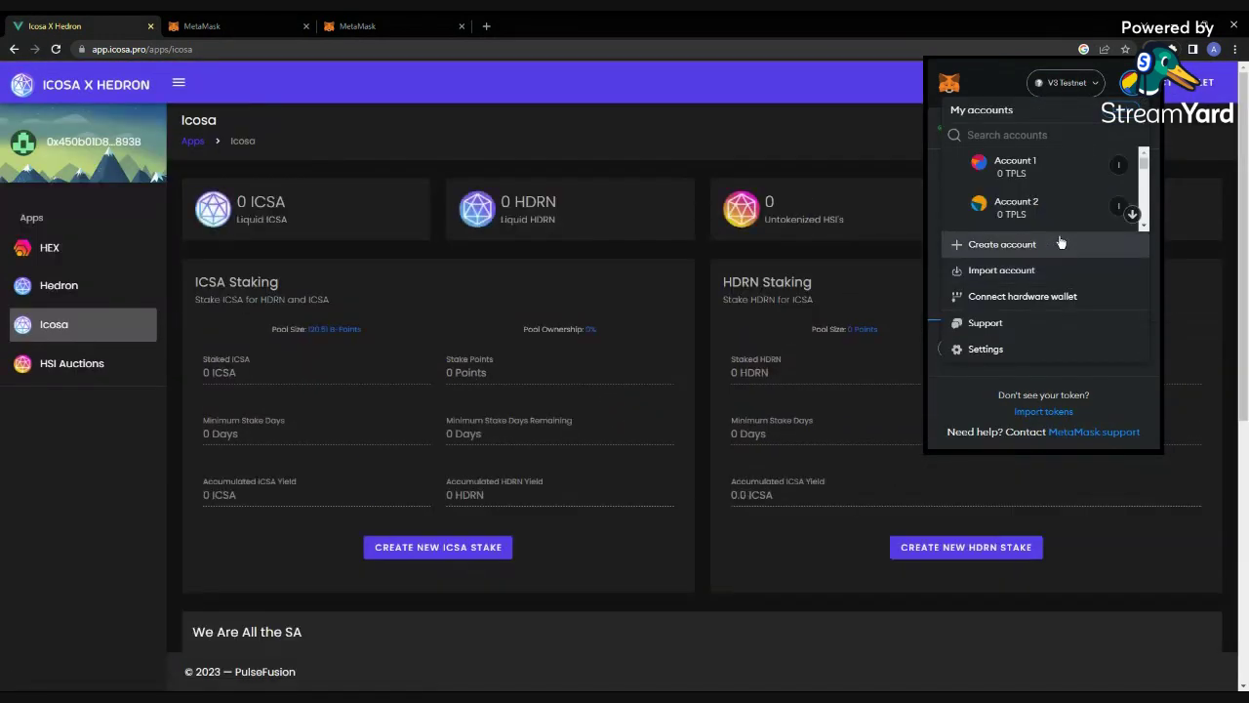
click(1066, 174)
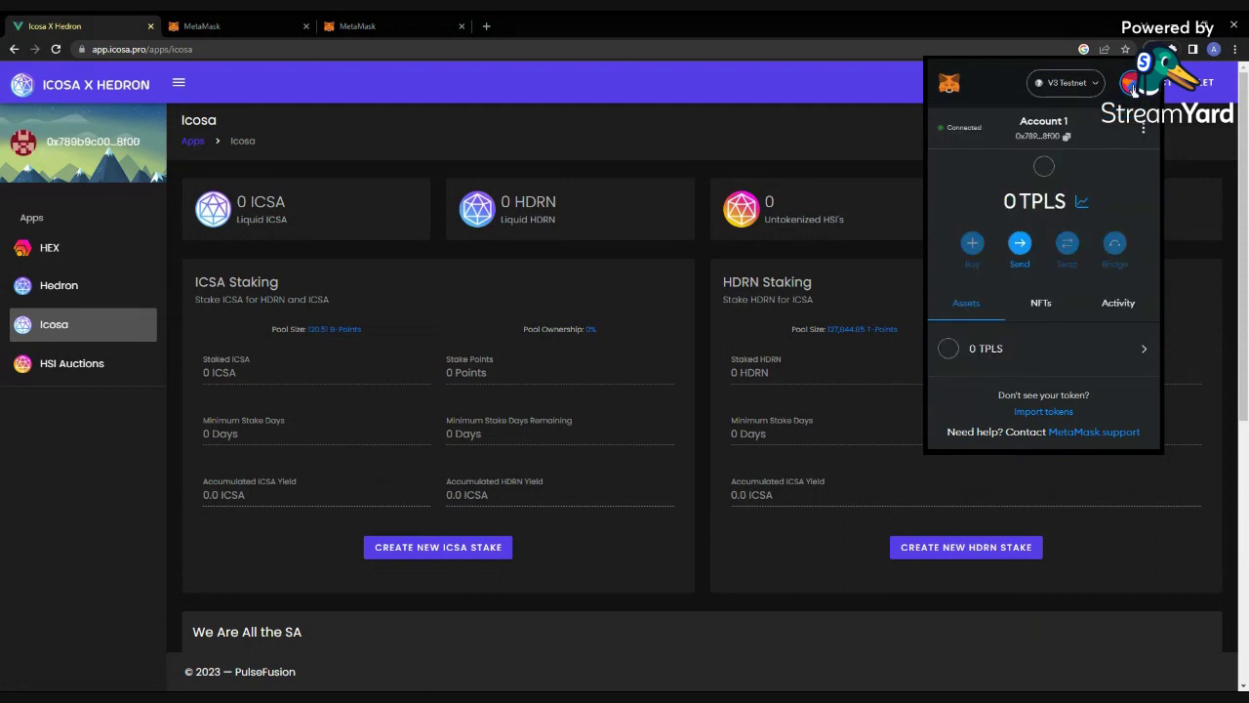
click(1134, 92)
click(1068, 203)
Examine the regular and Ledger accounts in MetaMask's account list on the V3 Testnet
click(1132, 87)
scroll(1101, 195, down, 3)
scroll(1101, 195, down, 3)
scroll(1095, 194, up, 6)
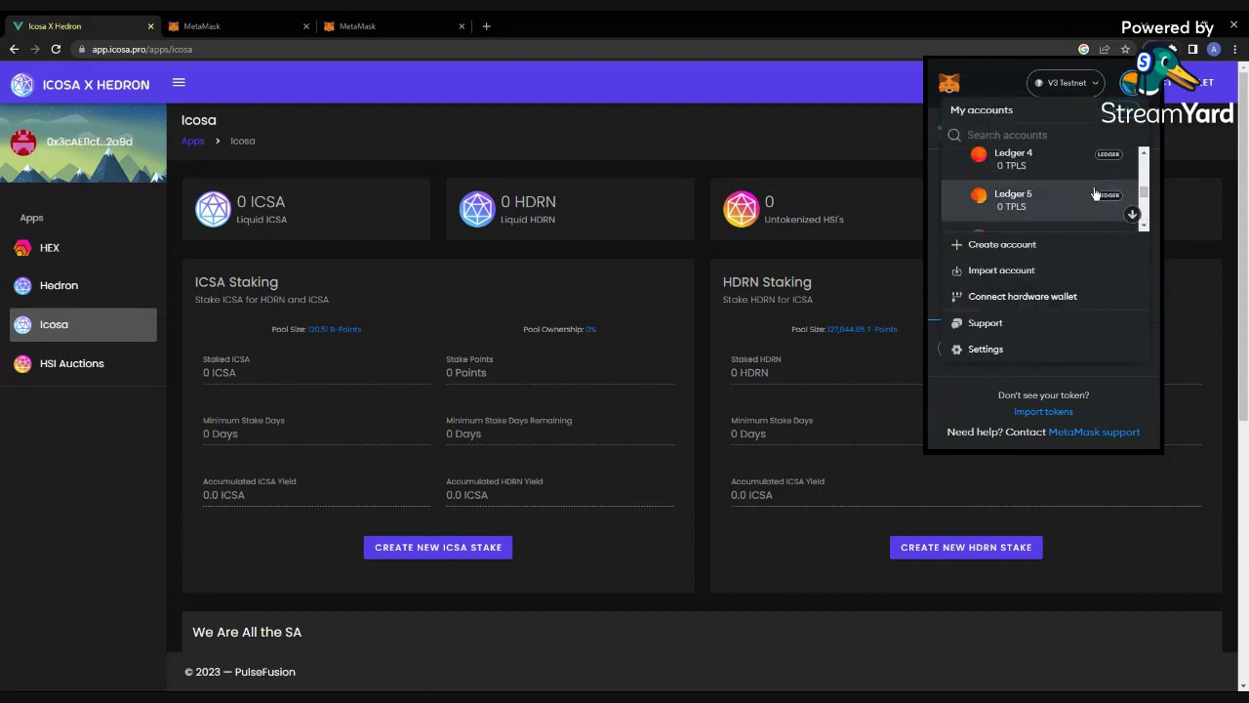
scroll(1095, 193, down, 3)
scroll(1091, 188, up, 3)
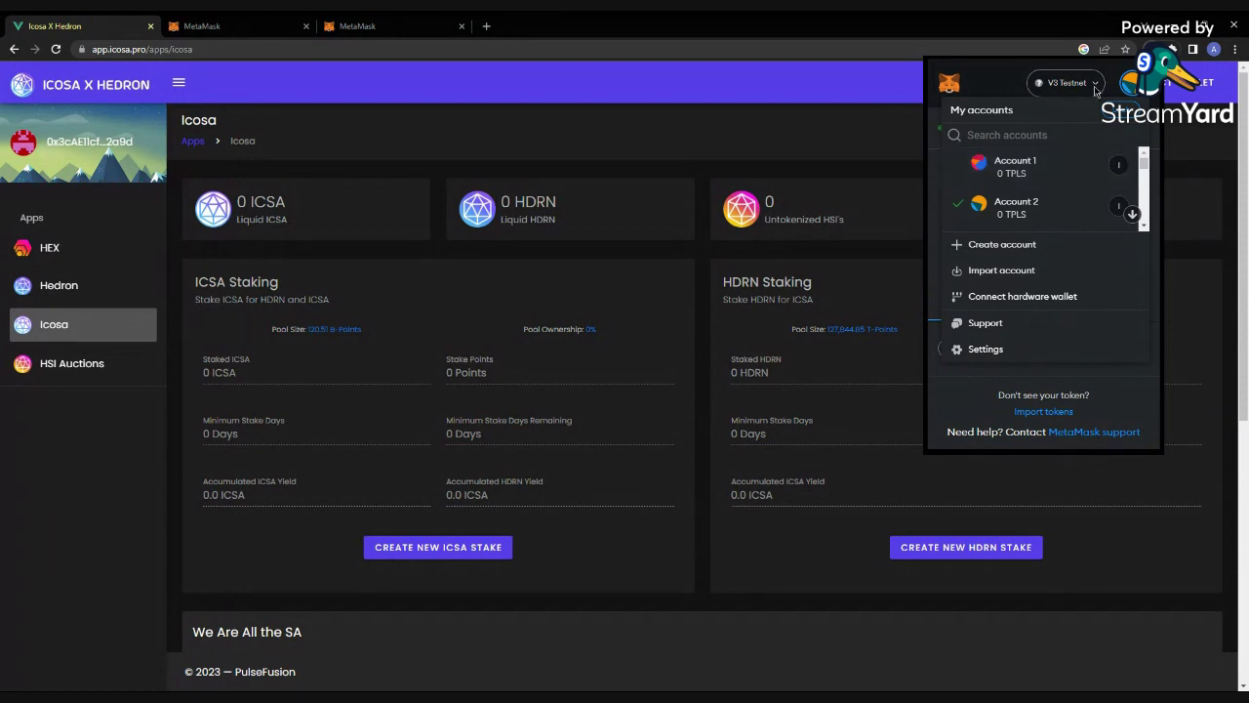
click(1133, 90)
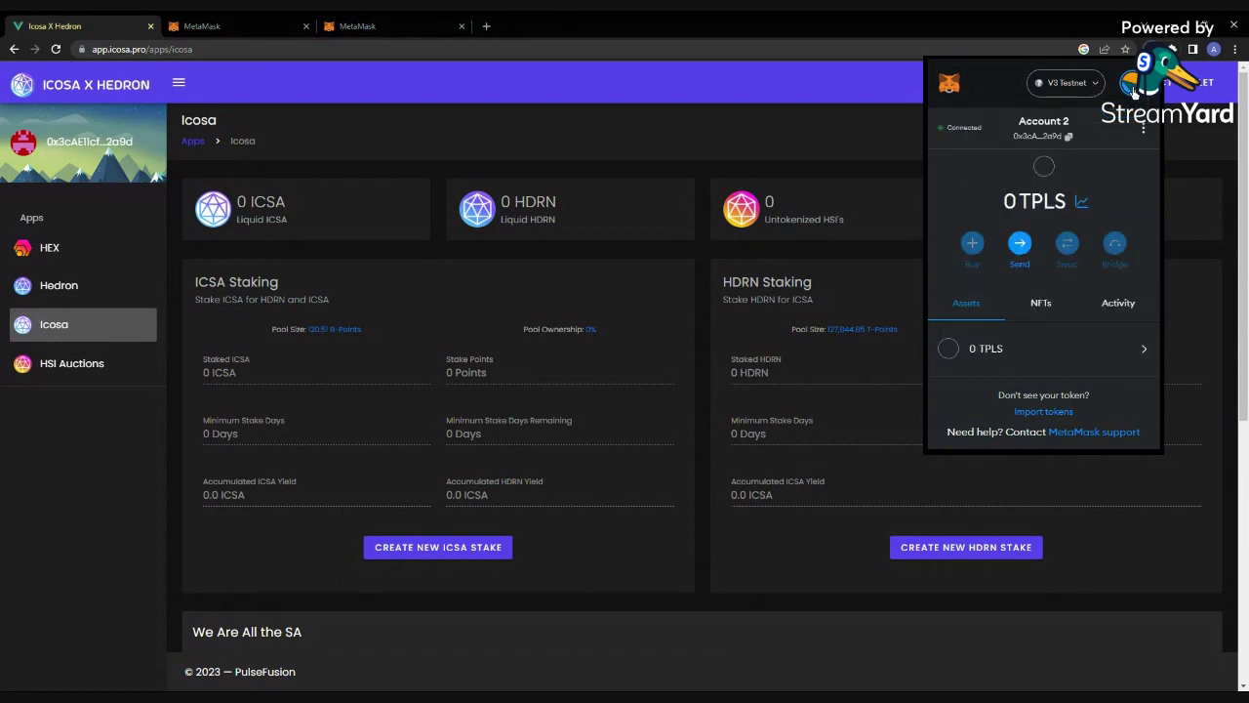
click(1131, 90)
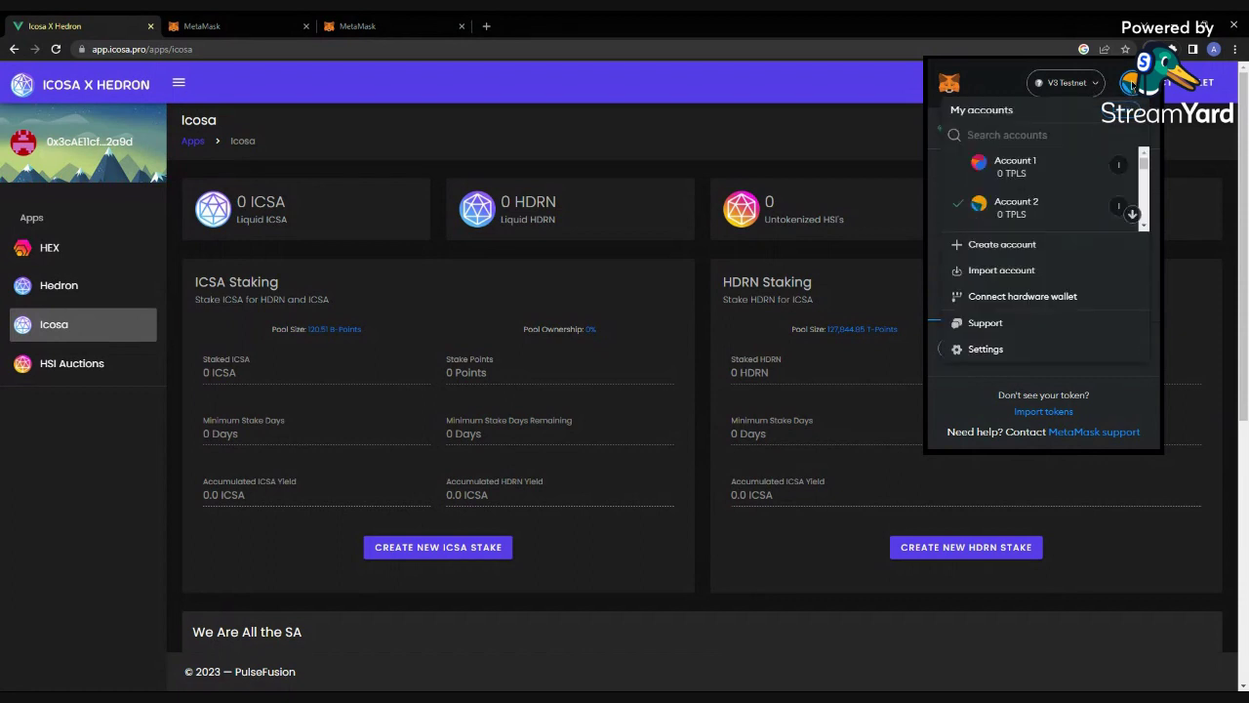